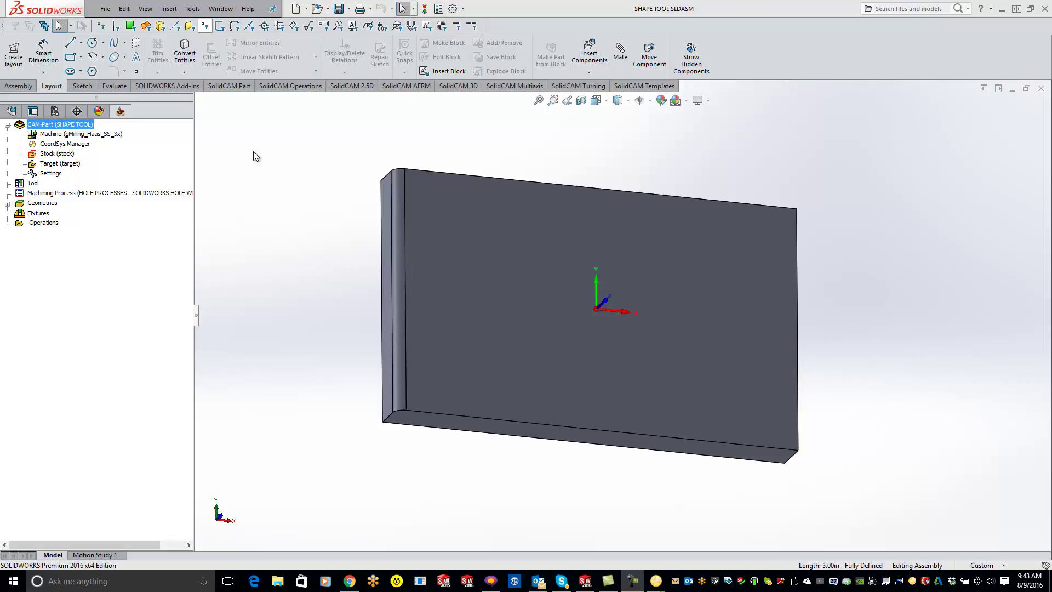
Step: Open the SolidCAM Shaped Tools library from Tools > SolidCAM > Tool Library
left_click(193, 9)
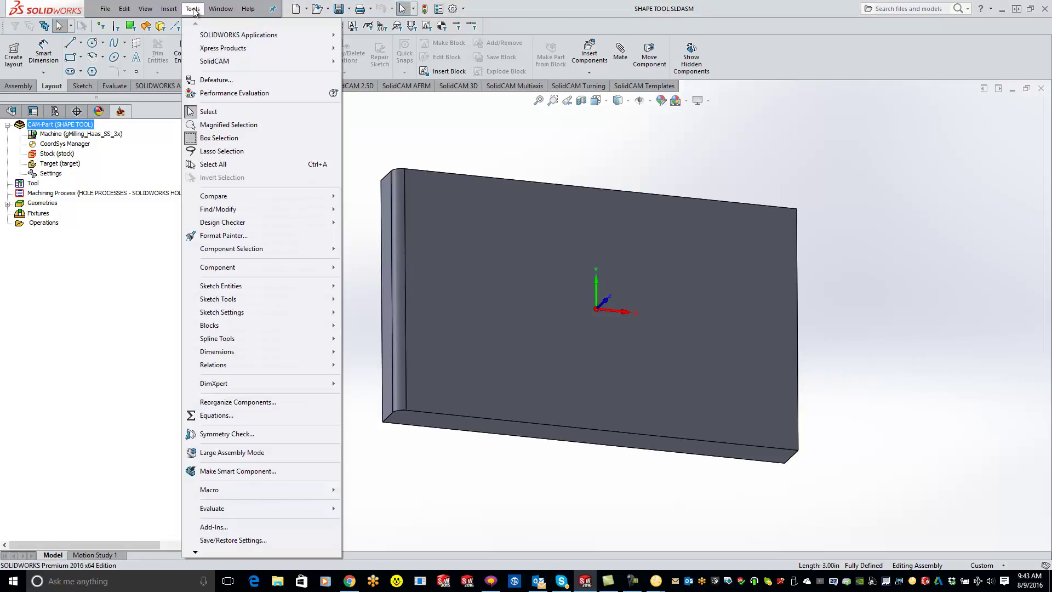
mouse_move(222, 61)
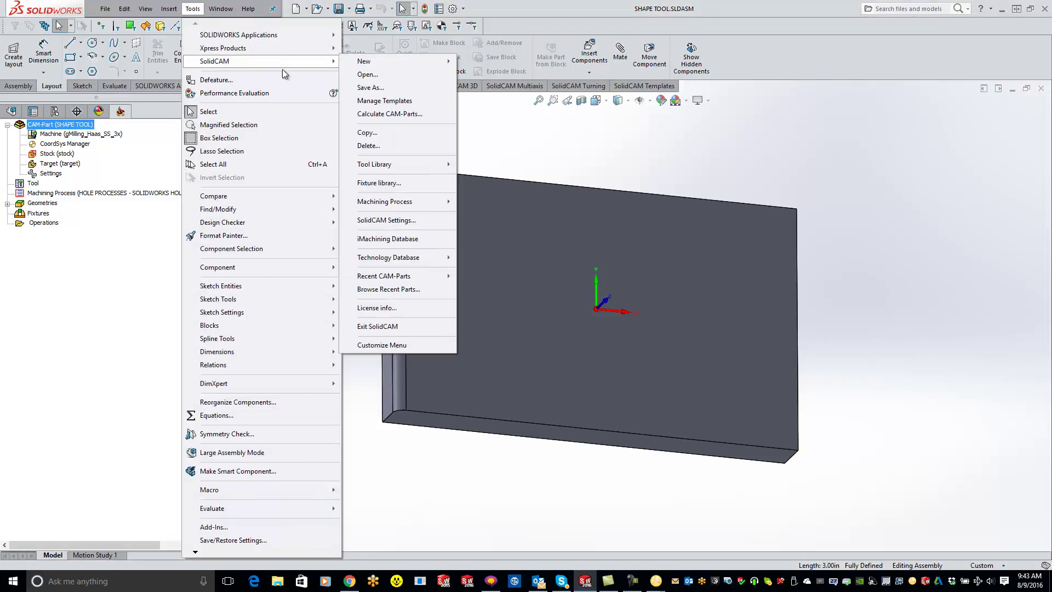
mouse_move(379, 165)
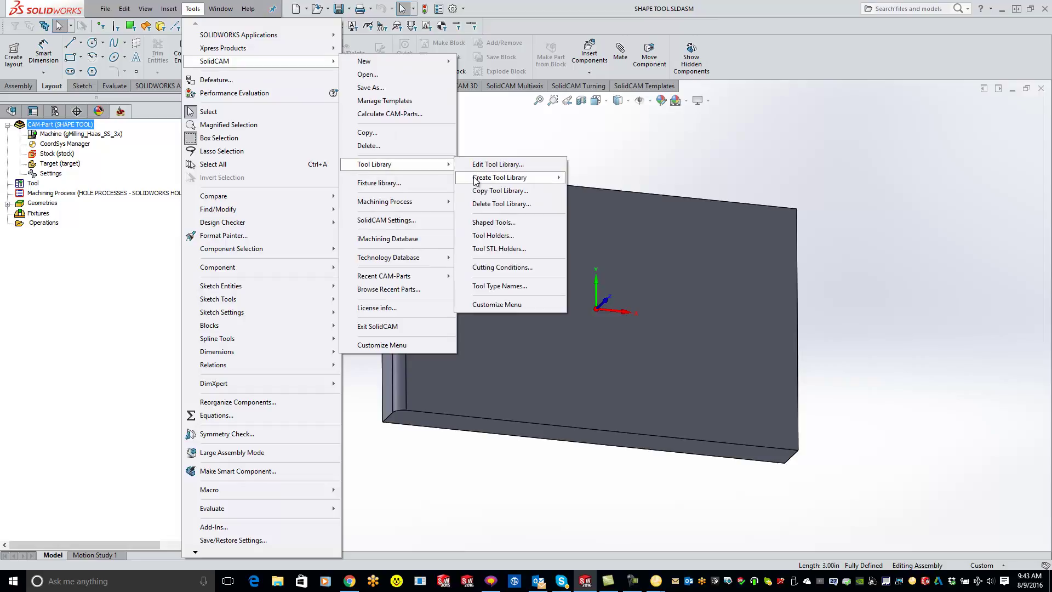
left_click(494, 222)
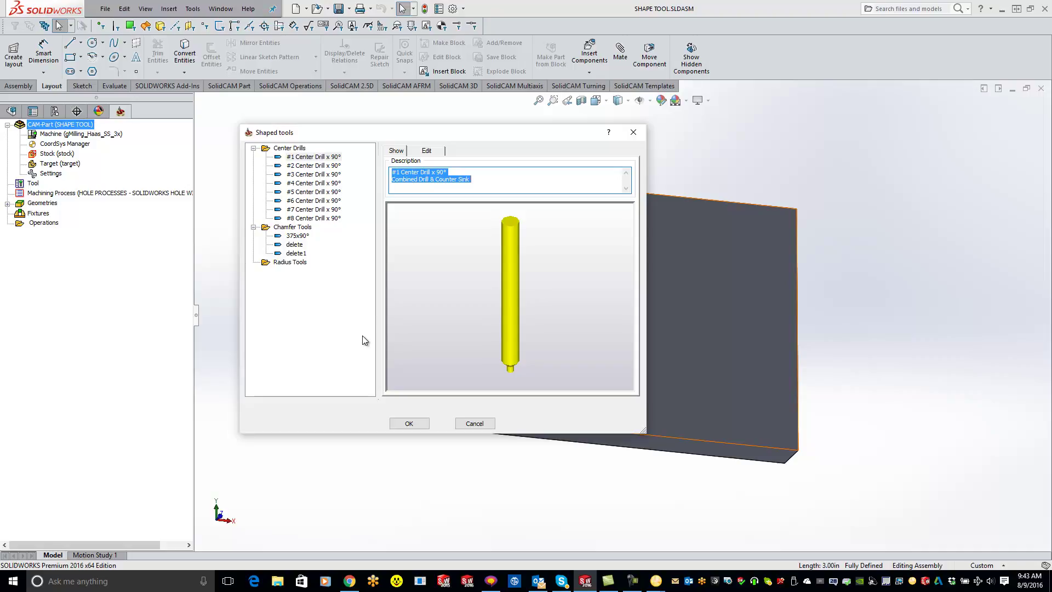
Step: Add a new shaped tool called Shape under Radius Tools, cancelling the chain definition
right_click(287, 265)
left_click(299, 282)
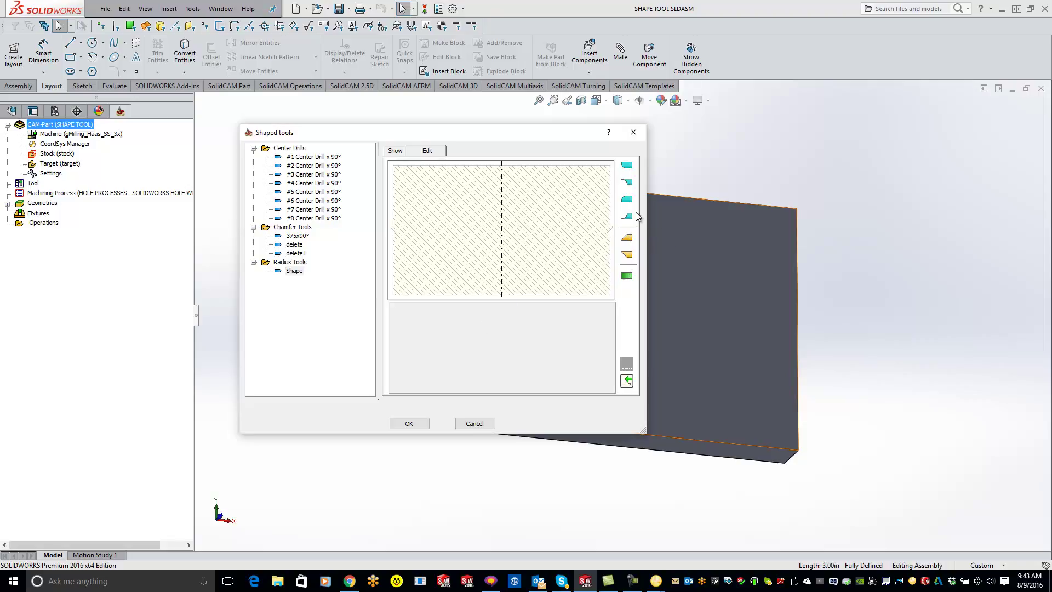
left_click(627, 380)
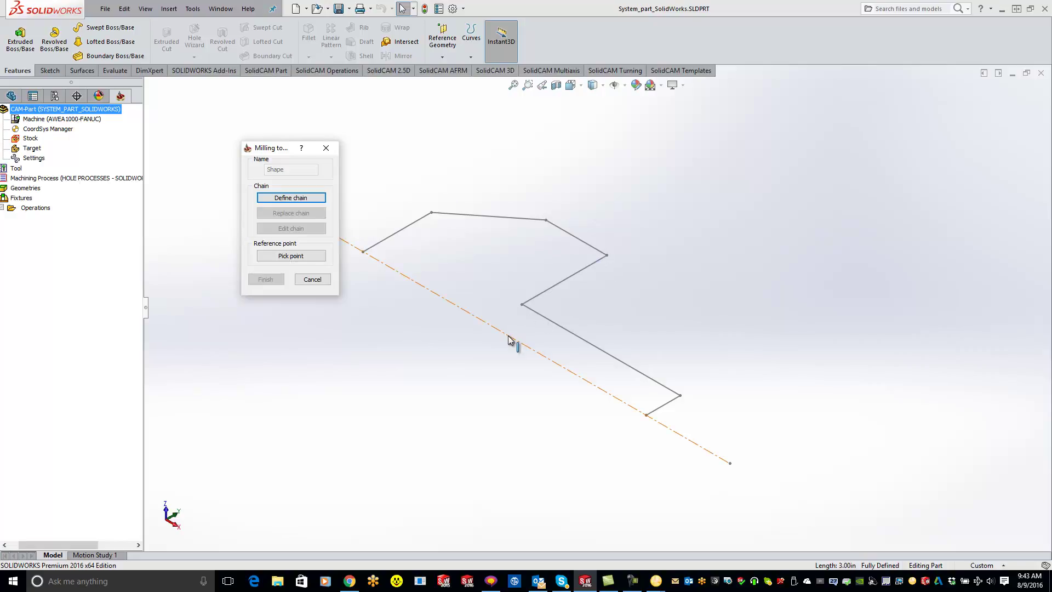
left_click(312, 279)
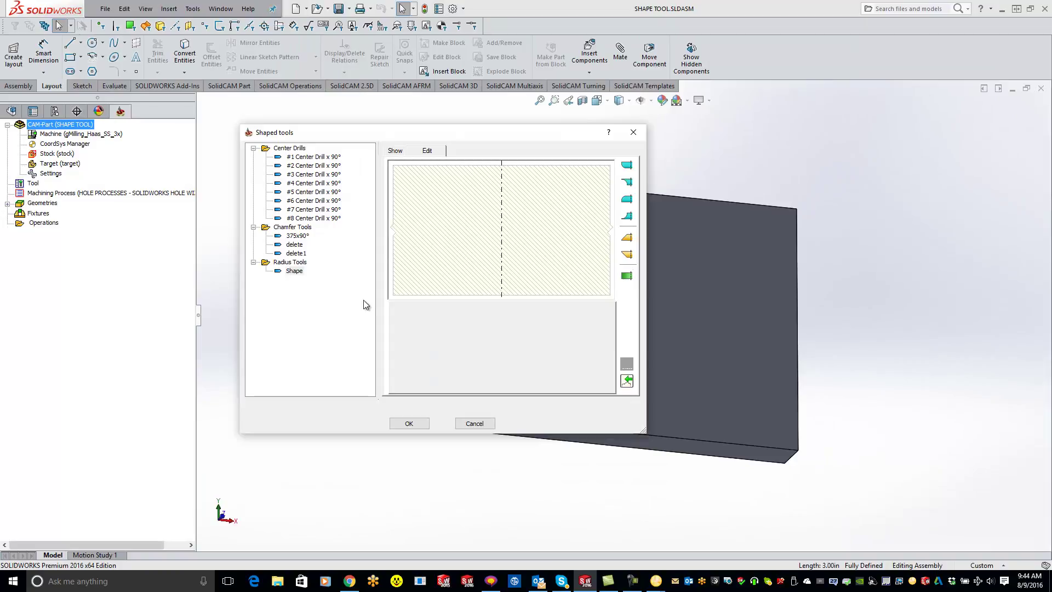
Step: Rename the new Shape tool to 1/8
double_click(295, 270)
type("1/8")
key("Return")
Step: Add a Torus1 element with radius 0.125 and top diameter 0.5
left_click(634, 182)
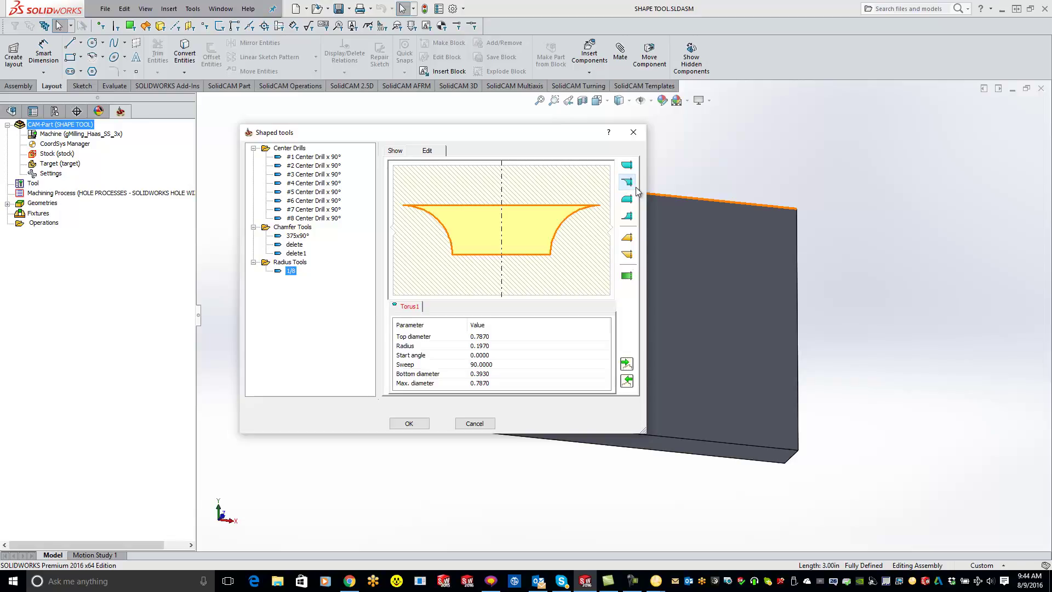
left_click(493, 345)
double_click(497, 345)
type(".125")
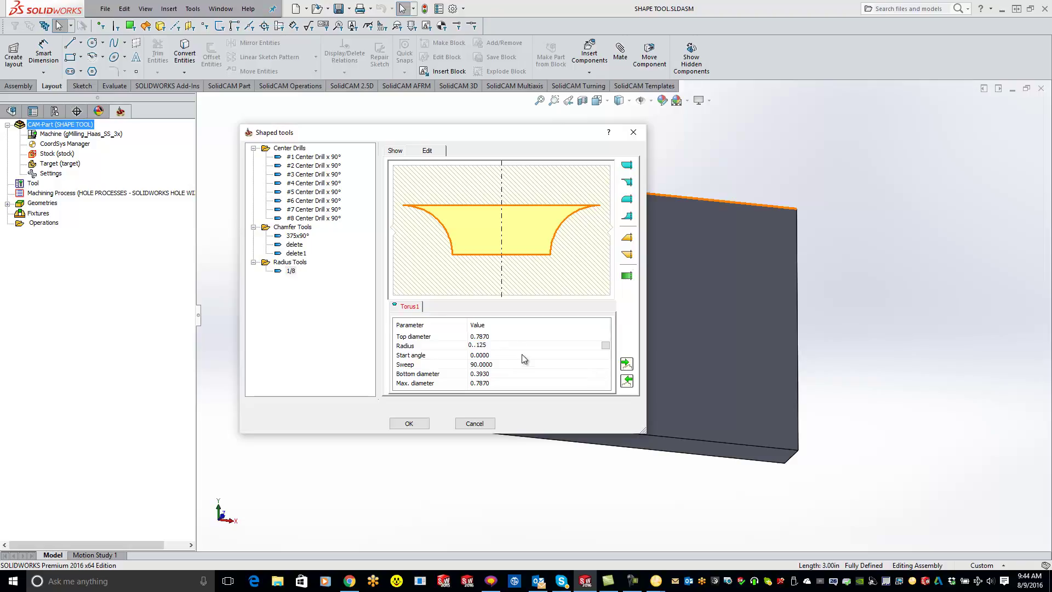
left_click(475, 344)
key("BackSpace")
left_click(509, 337)
type(".5")
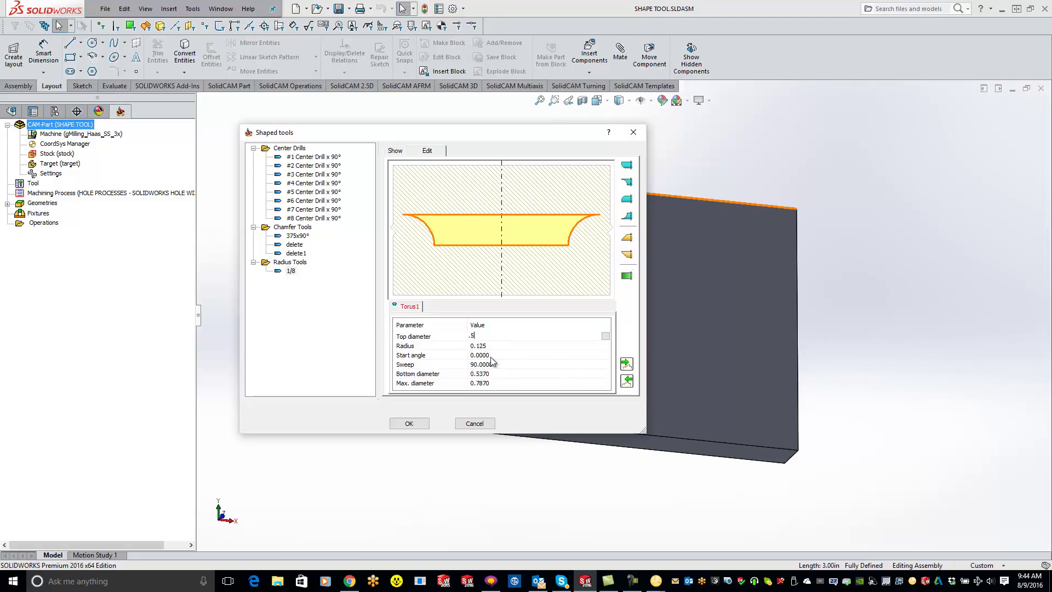
left_click(492, 373)
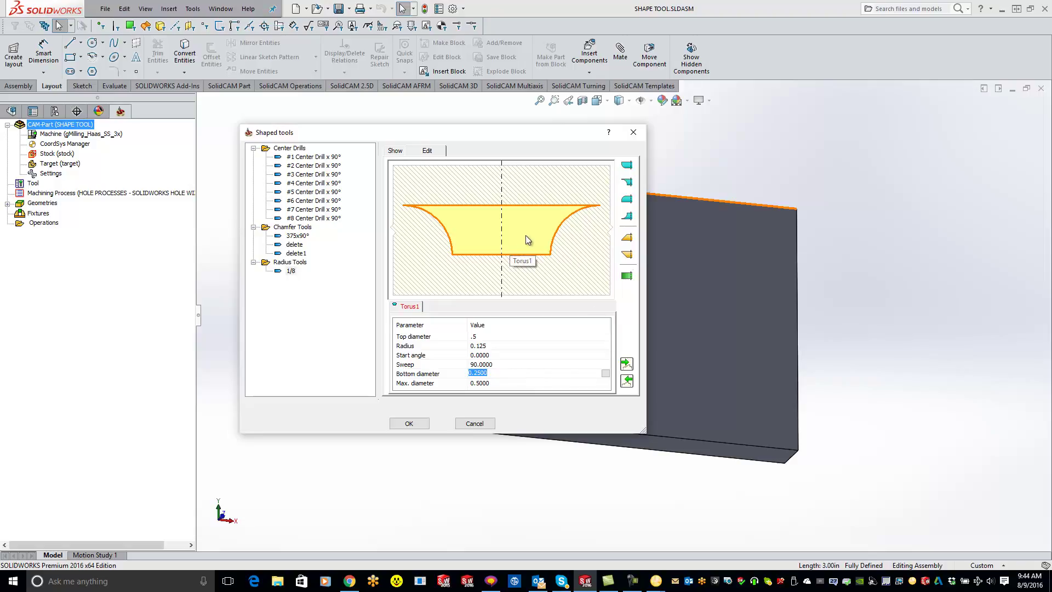
Step: Add Cylinder1 with diameter 0.5 and height 1.969, then save the 1/8 tool
left_click(627, 275)
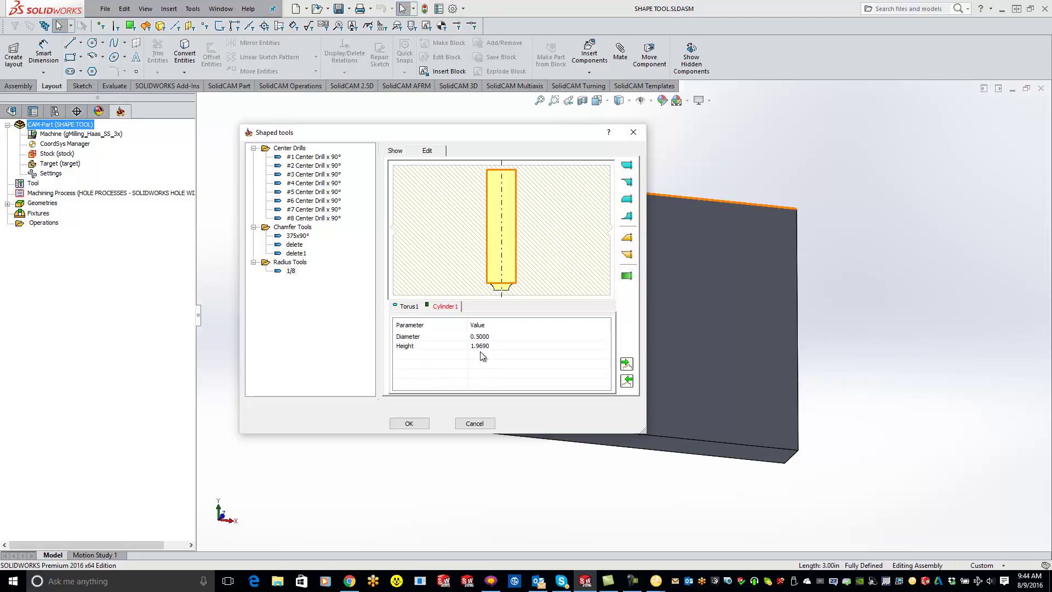
left_click(476, 346)
left_click(521, 373)
left_click(485, 345)
left_click(477, 374)
left_click(409, 423)
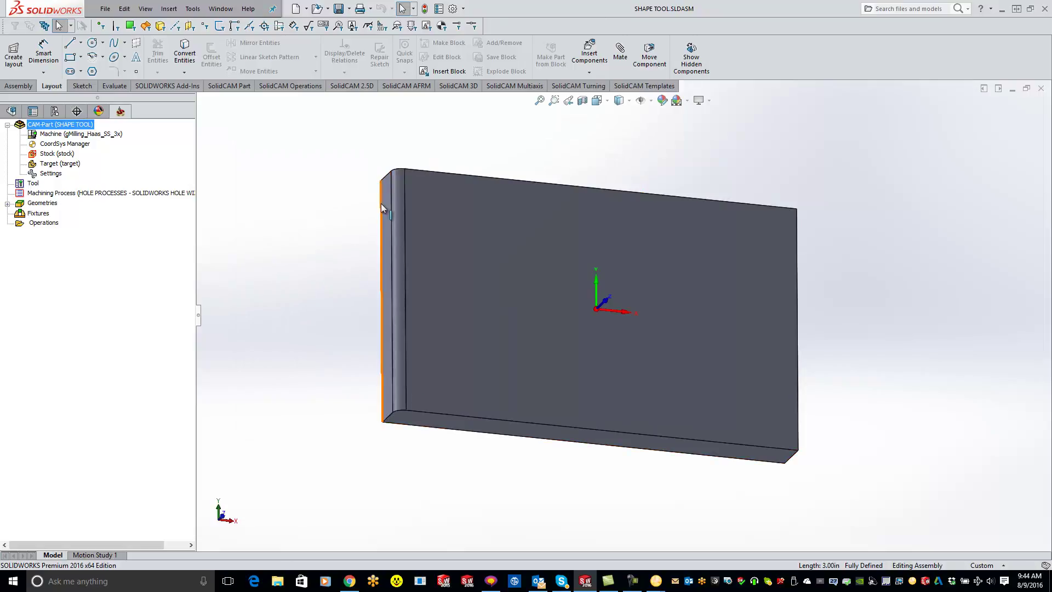
Step: Add a new Profile milling operation
right_click(44, 223)
mouse_move(81, 245)
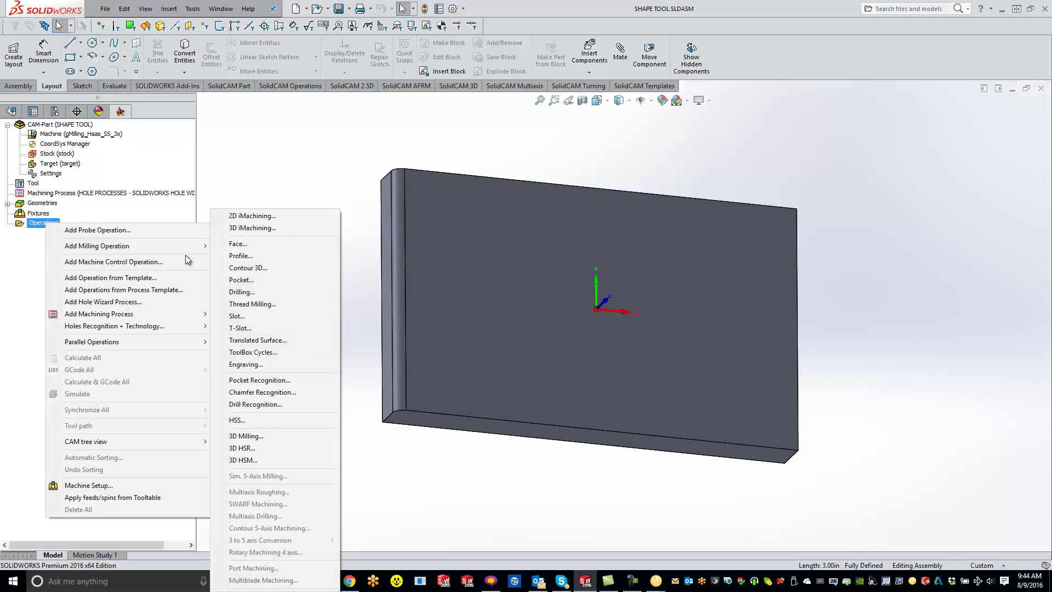
left_click(231, 256)
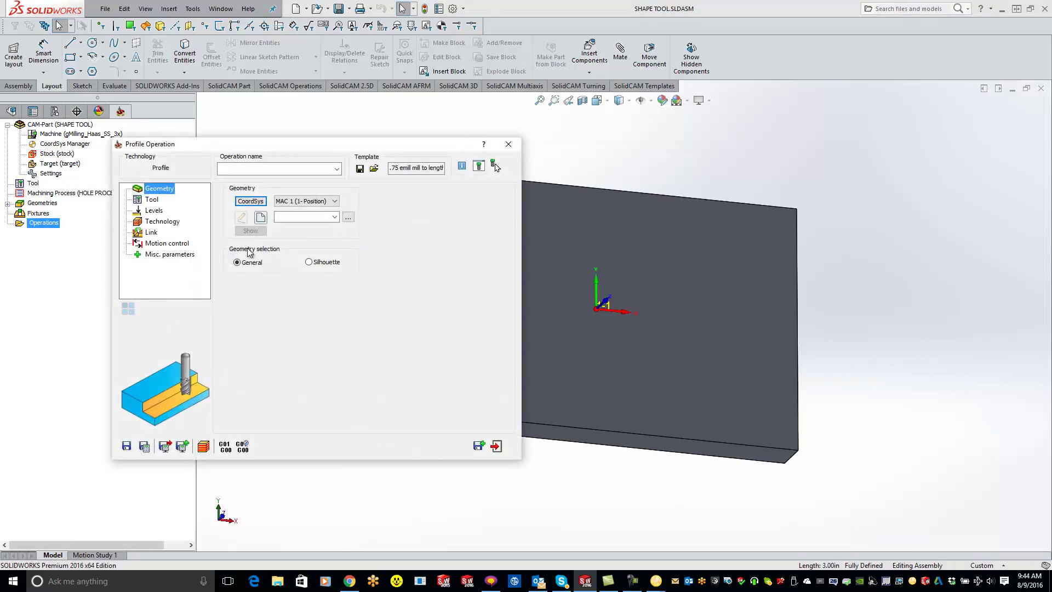
Step: Define contour4 from the plate's left edge as the profile geometry
left_click(261, 217)
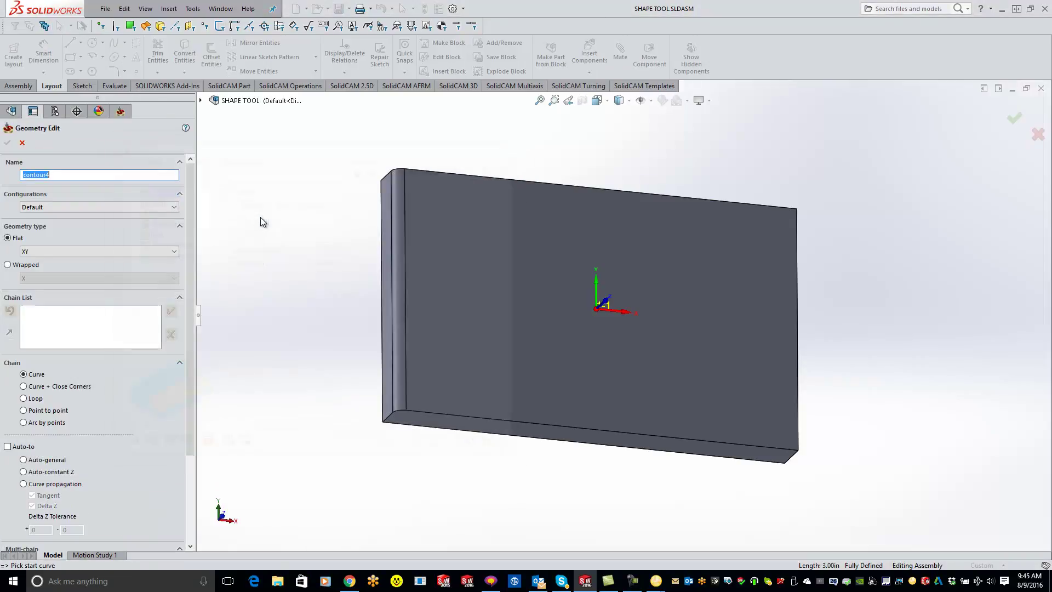
left_click(391, 402)
left_click(171, 311)
left_click(7, 143)
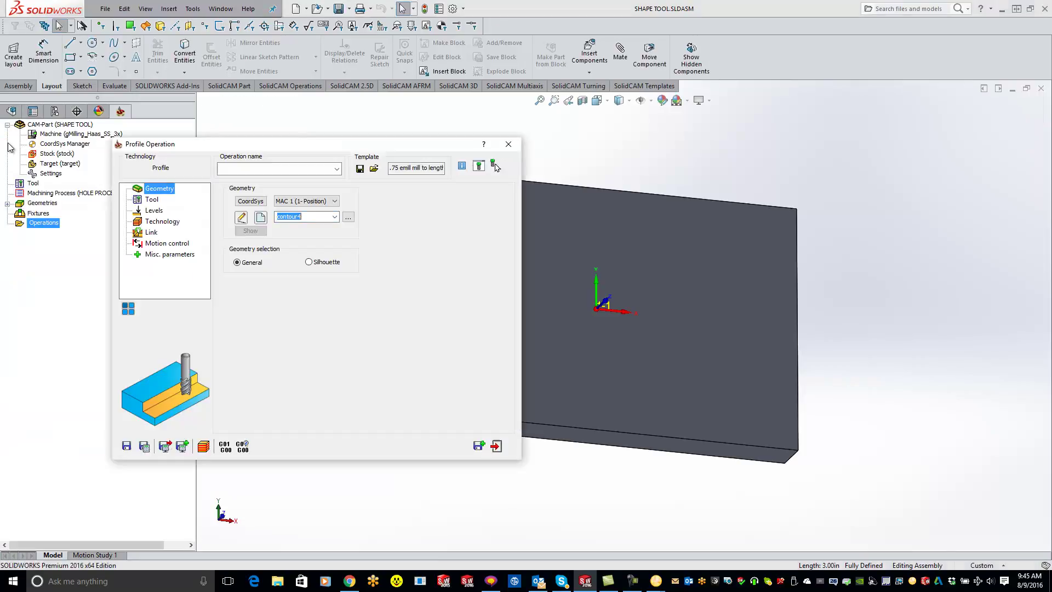
left_click(153, 202)
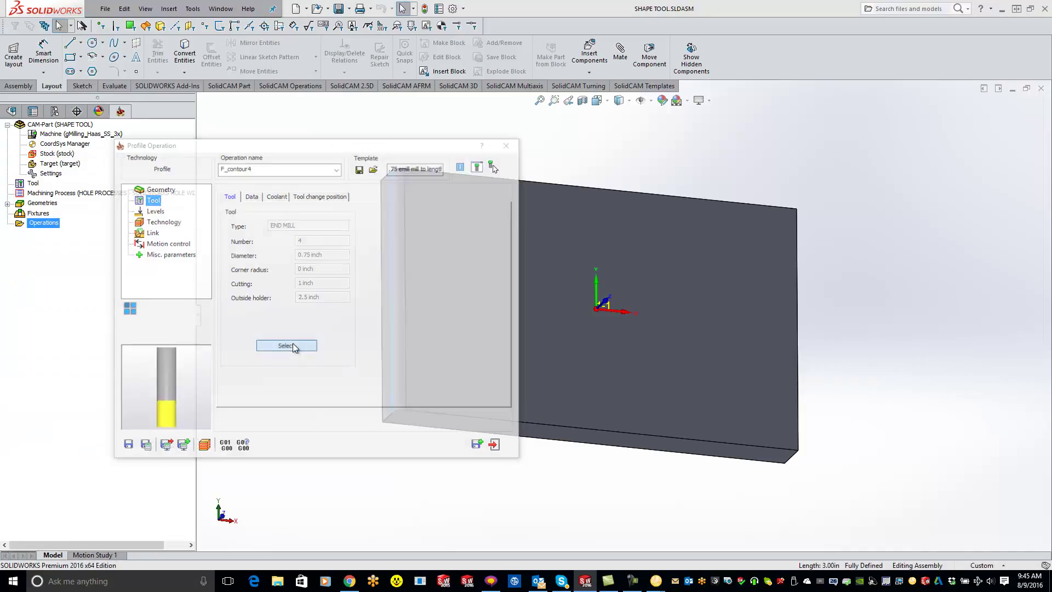
Step: Create end mill tool 1 with 0.25-inch diameter and cutting length .25
left_click(286, 347)
left_click(322, 368)
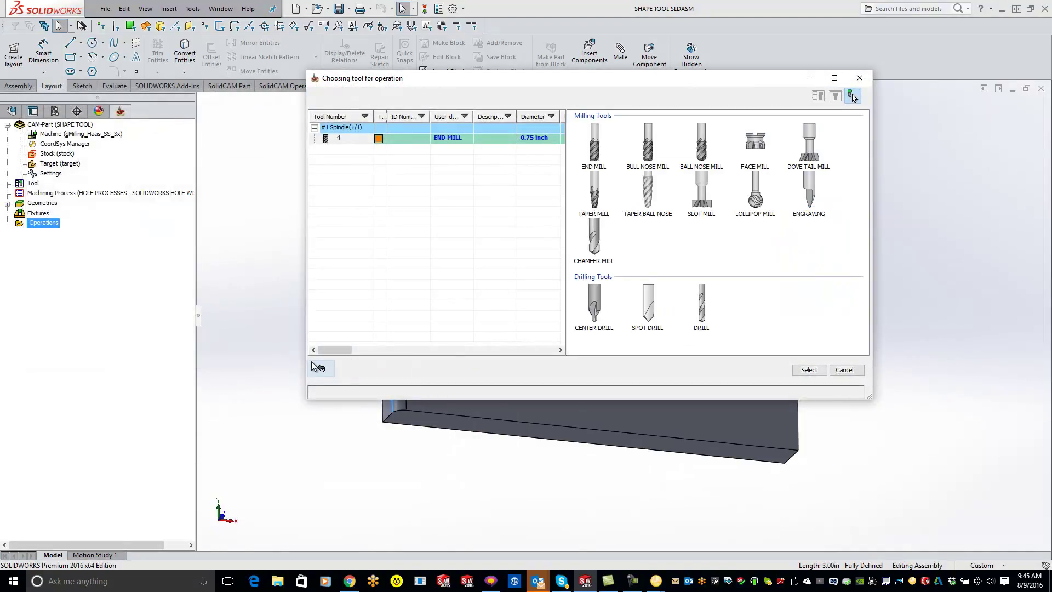
double_click(596, 156)
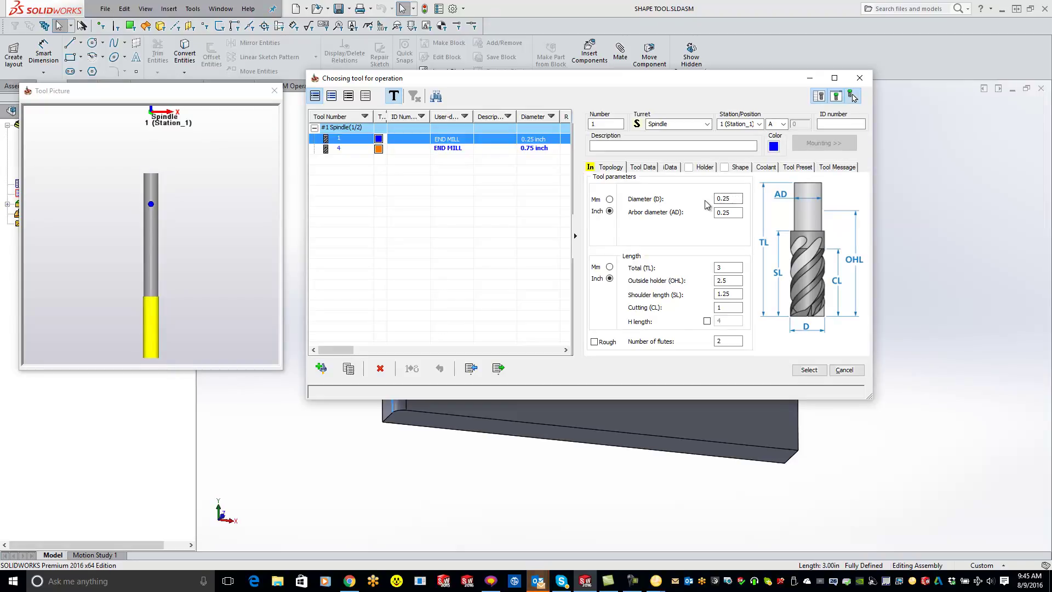
double_click(719, 307)
key("BackSpace")
type("1")
left_click(733, 199)
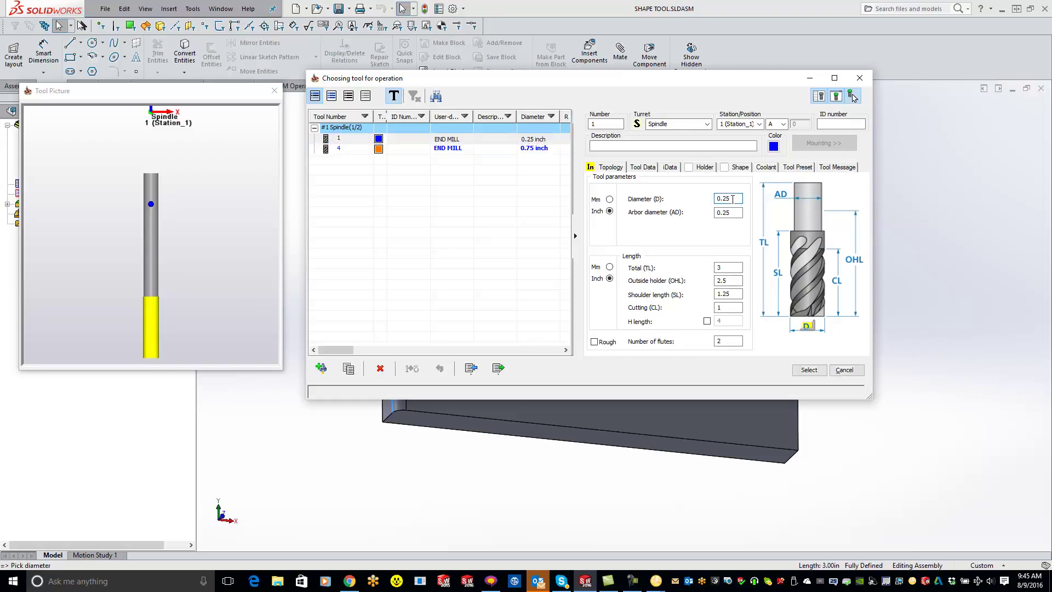
double_click(724, 305)
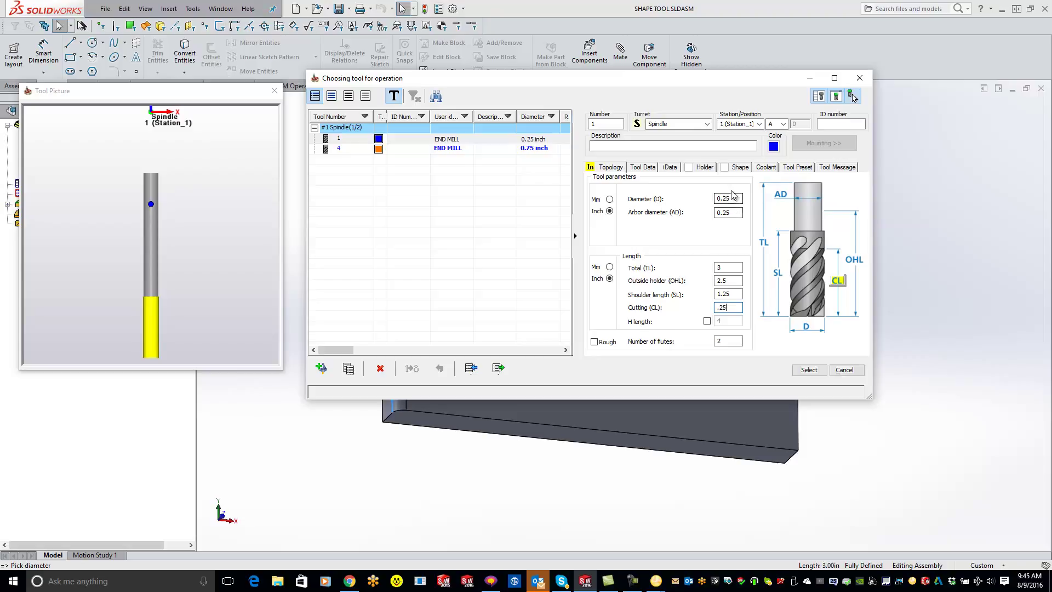
Step: Apply the 1/8 Radius Tools shape to tool 1 and re-enter cutting length .25
left_click(736, 167)
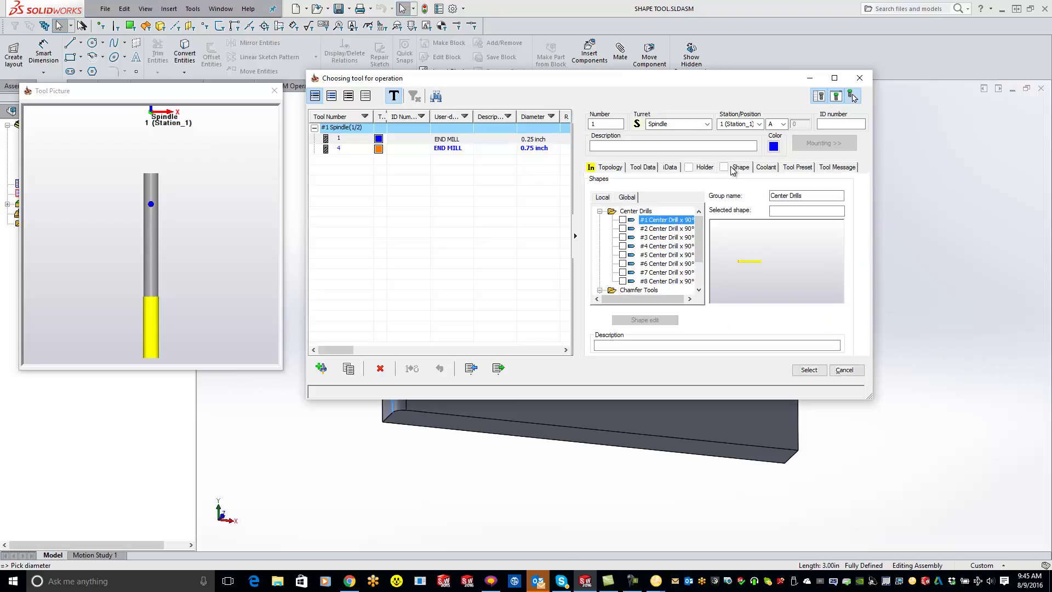
left_click_drag(700, 249, 701, 271)
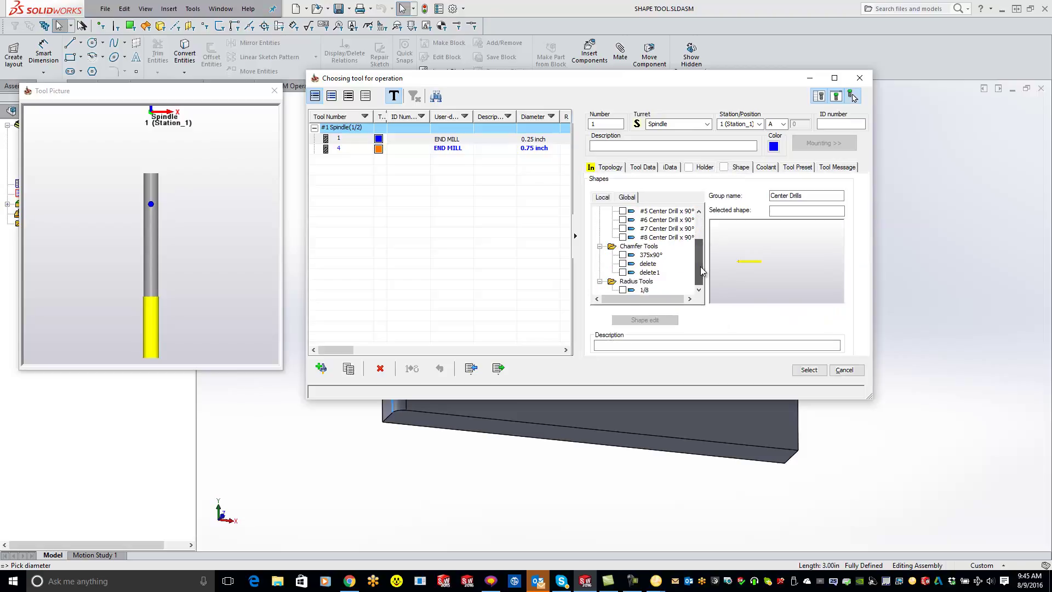
left_click(623, 290)
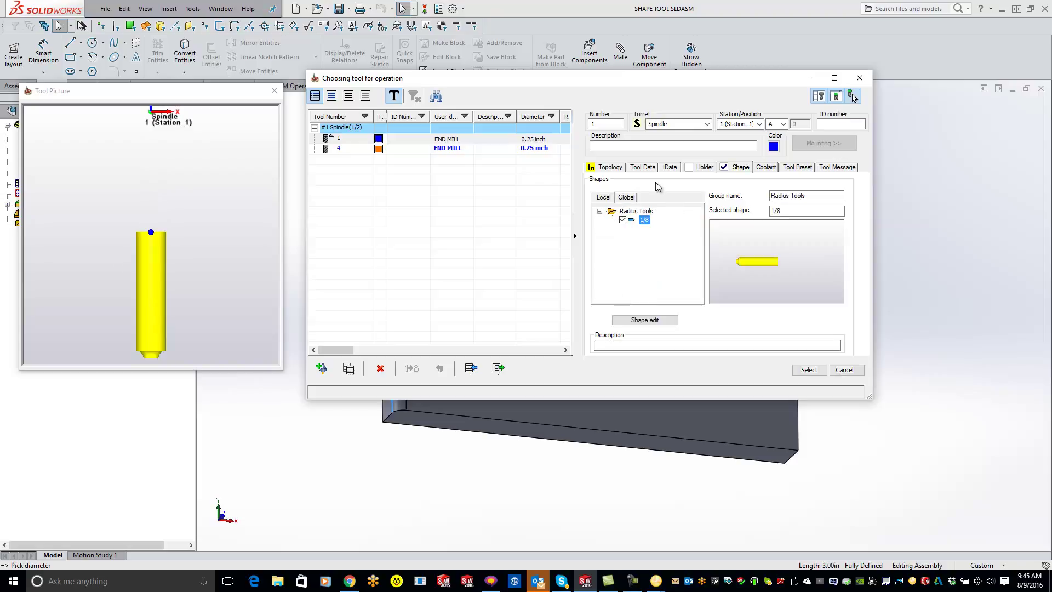
left_click(610, 168)
left_click(726, 308)
type(".25")
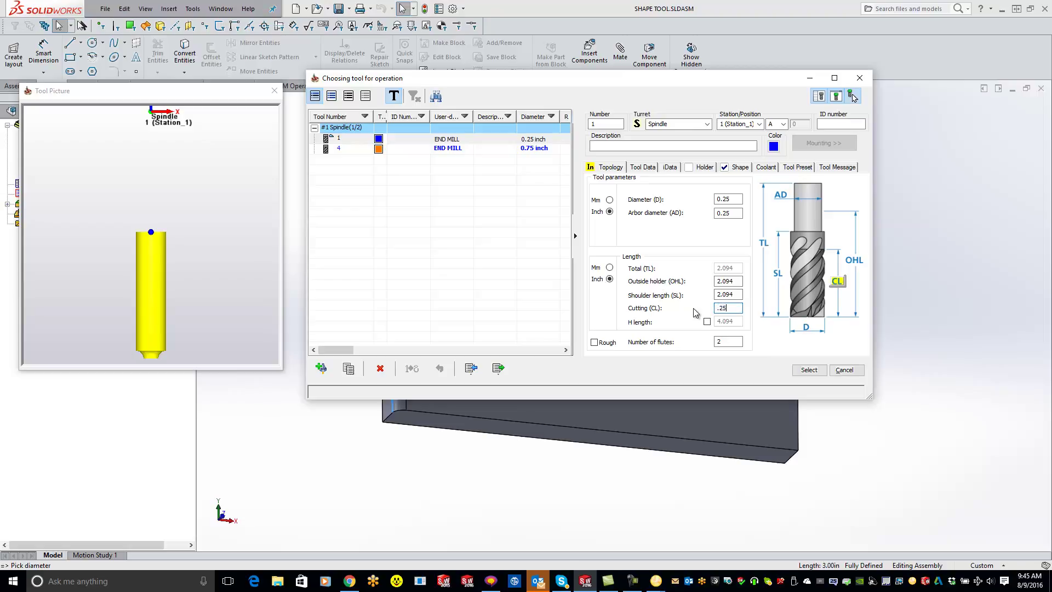
Step: Assign tool 1 to F_contour4 and calculate the operation
left_click(809, 370)
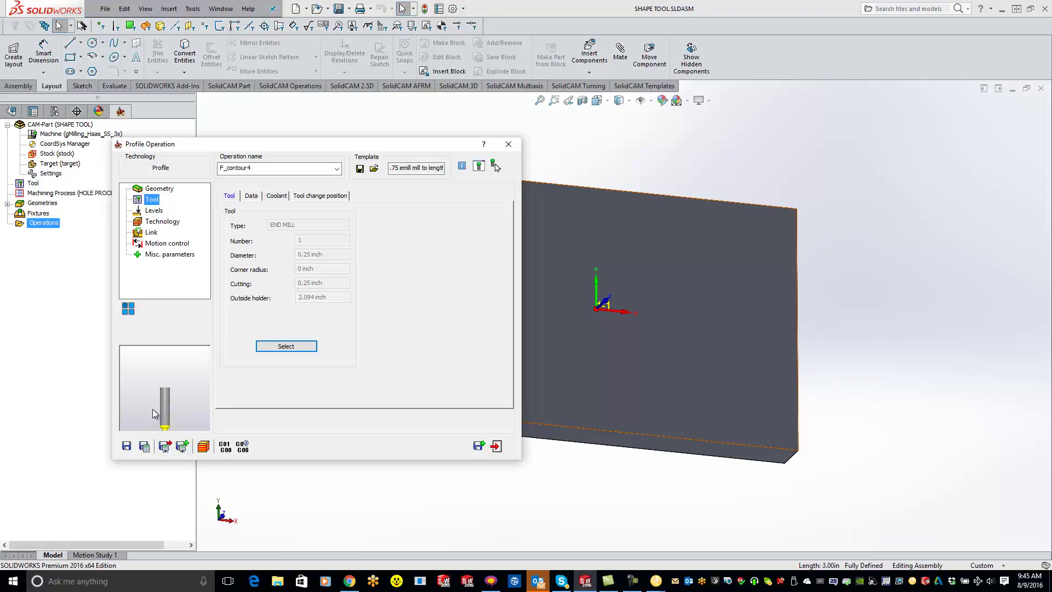
left_click(152, 213)
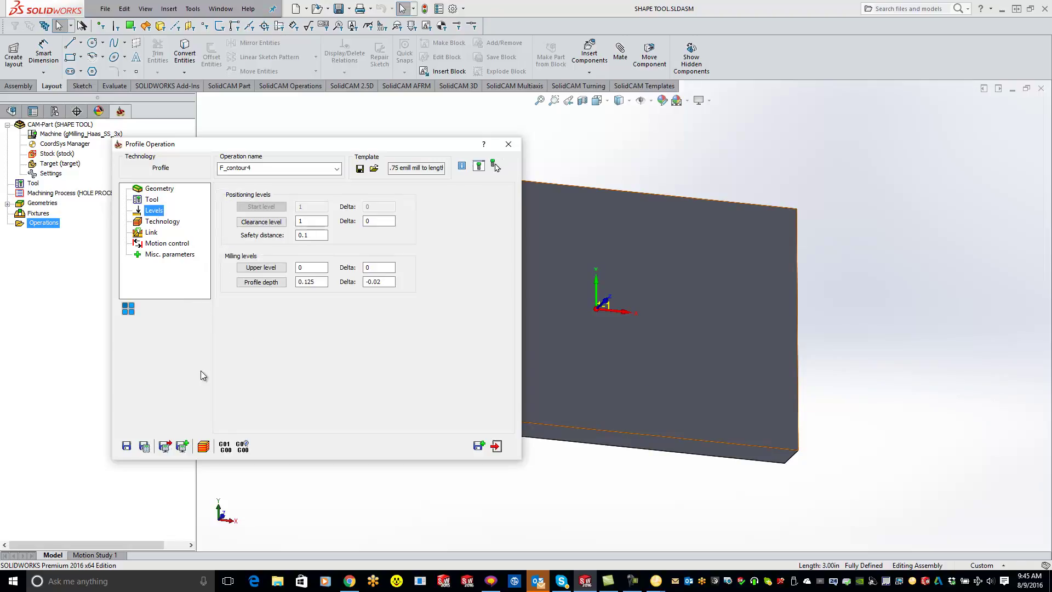
left_click(146, 447)
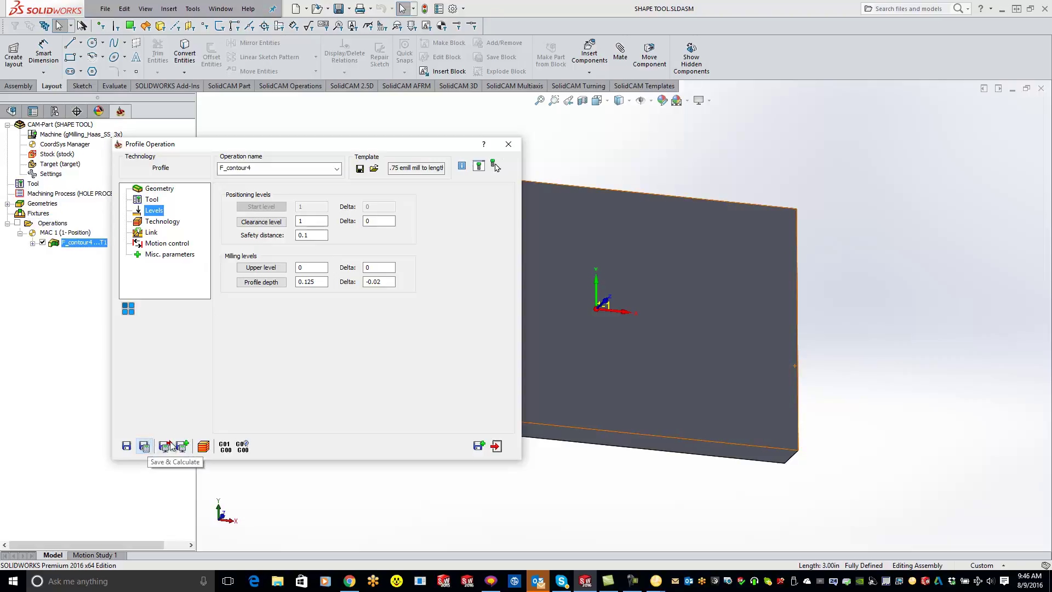
Step: Set profile depth delta to 0, recalculate, and launch the simulation
double_click(383, 282)
type("0")
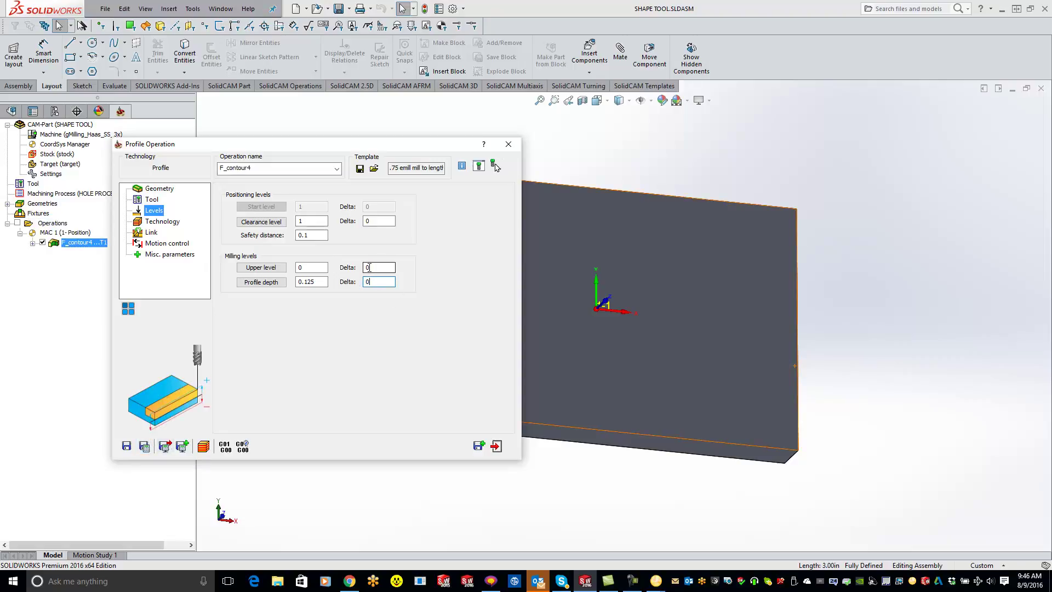
left_click(144, 446)
left_click(207, 449)
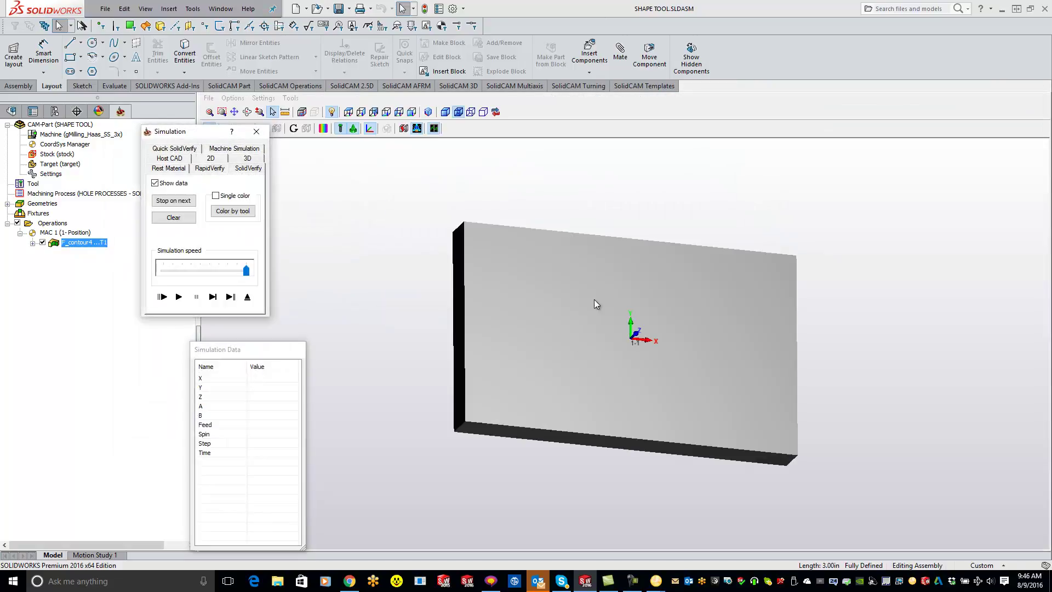
Step: Step the simulation so the 1/8 tool cuts the plate's left edge at Z -0.125
left_click_drag(469, 319, 542, 300)
left_click(213, 296)
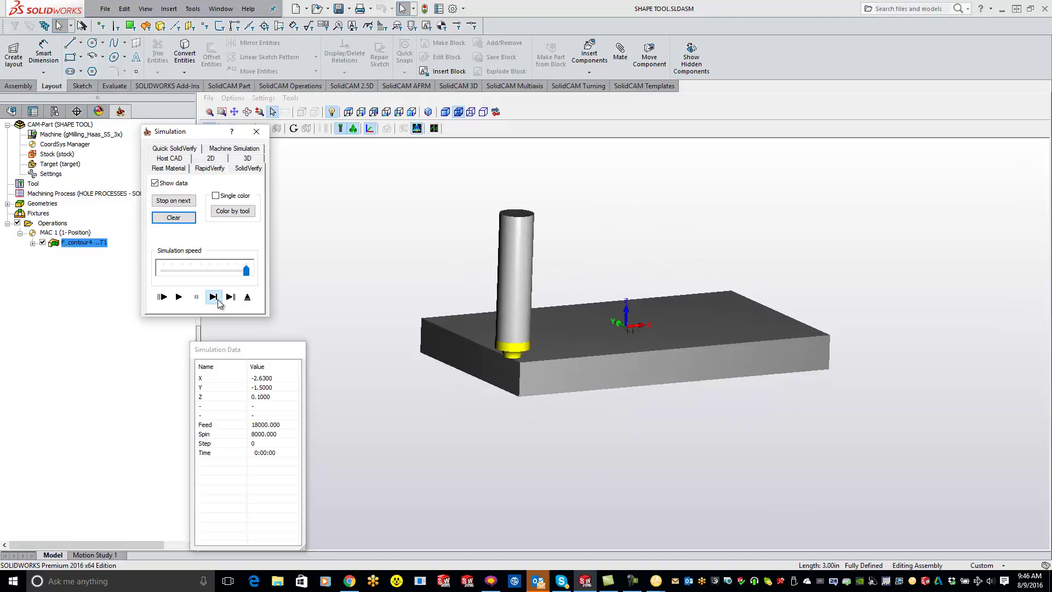
left_click(214, 296)
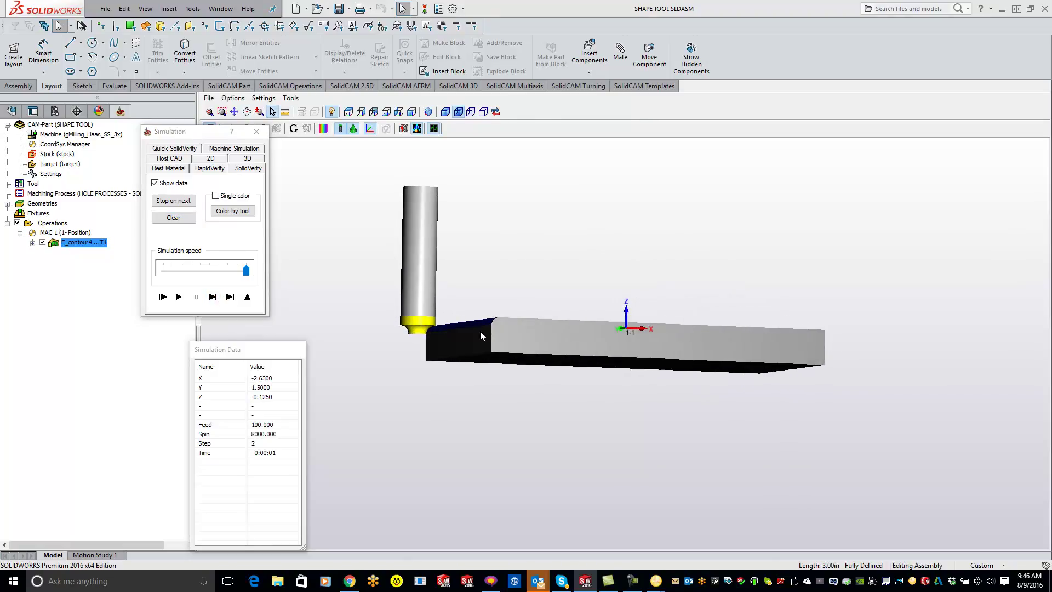
left_click_drag(481, 331, 504, 365)
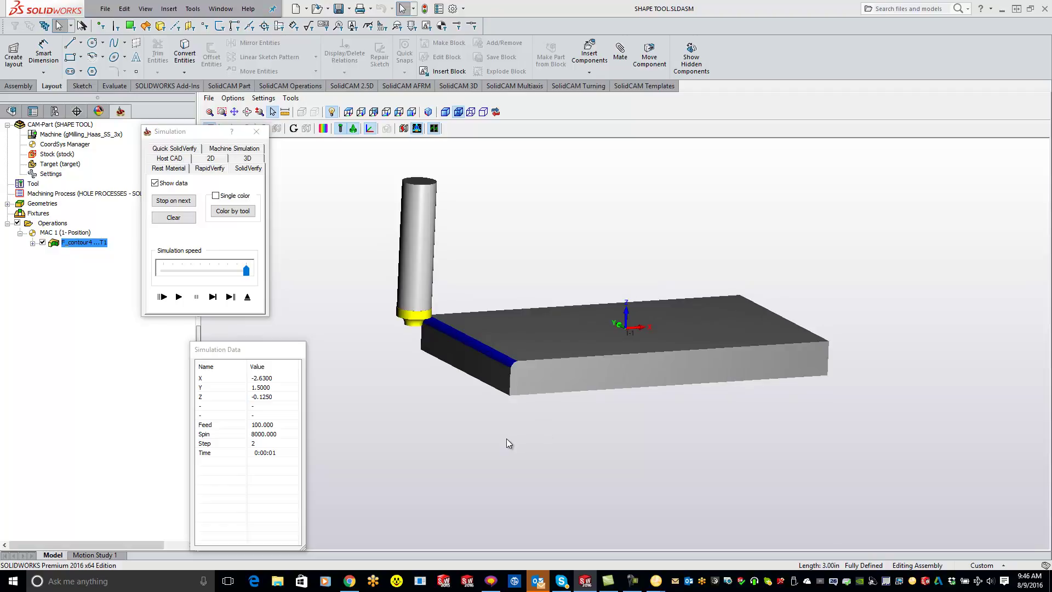